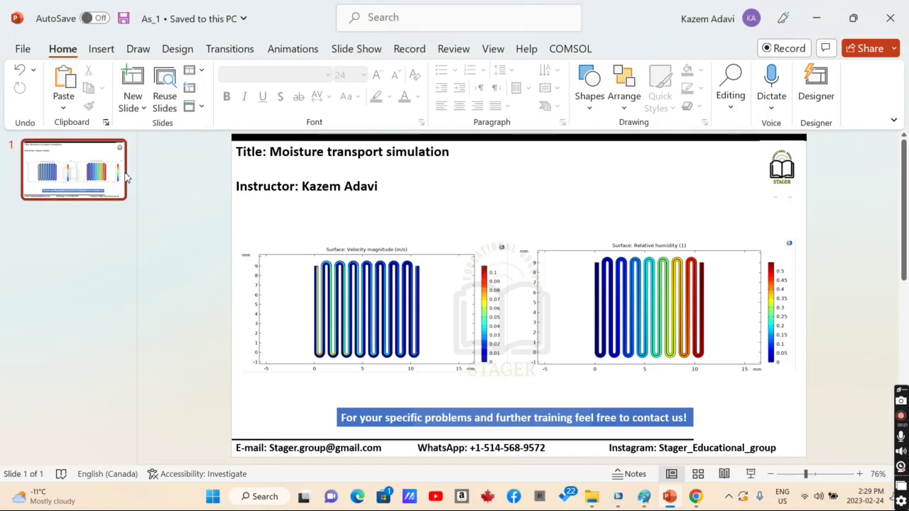
Bring the COMSOL 3d.mph serpentine channel model in front of the PowerPoint title slide.
{"action": "left_click", "coordinate": [624, 505]}
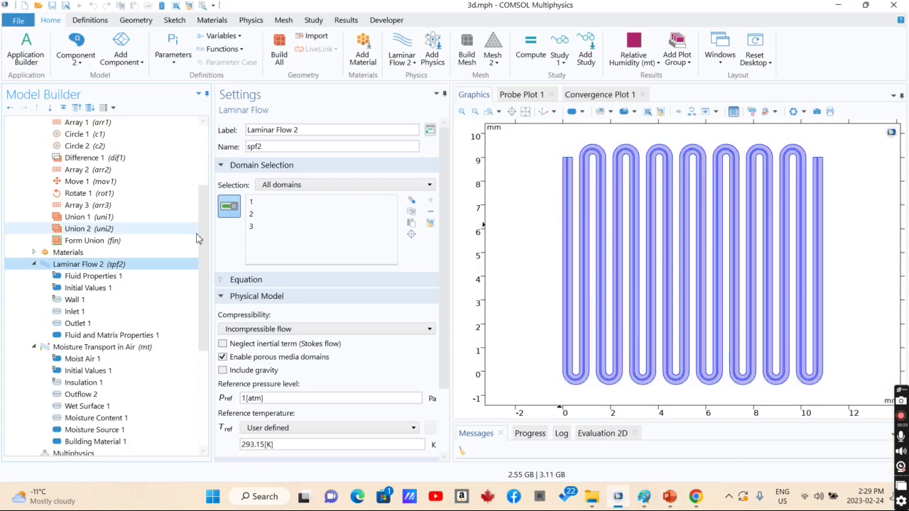
{"action": "scroll", "coordinate": [127, 213], "scroll_direction": "up", "scroll_amount": 4}
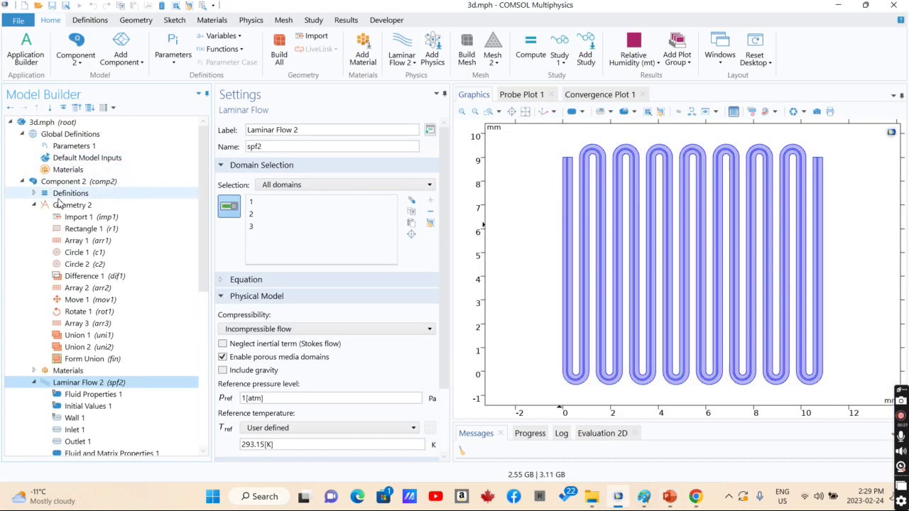
{"action": "left_click", "coordinate": [71, 204]}
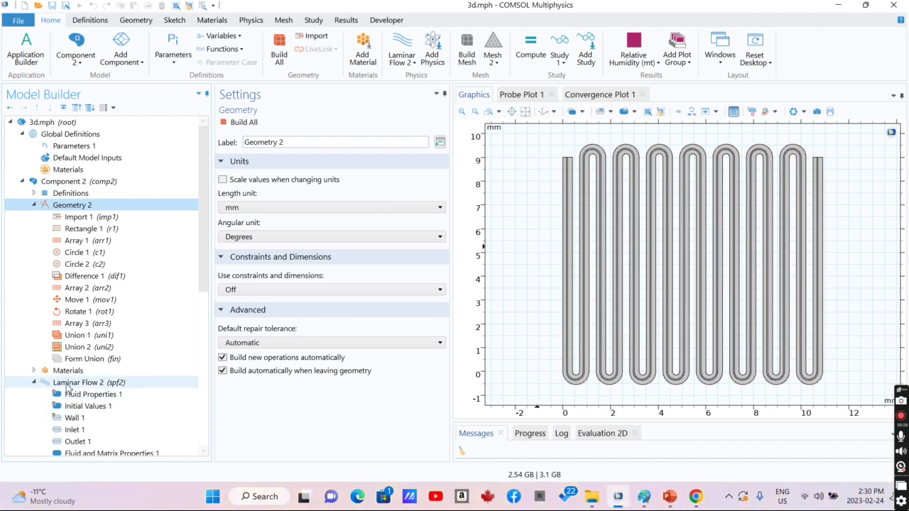
{"action": "left_click", "coordinate": [78, 382]}
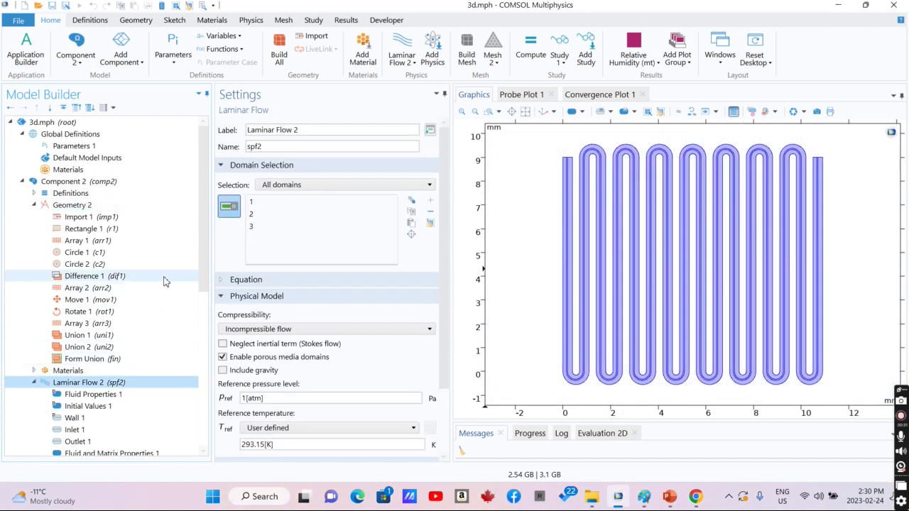
{"action": "left_click_drag", "start_coordinate": [204, 263], "coordinate": [212, 350]}
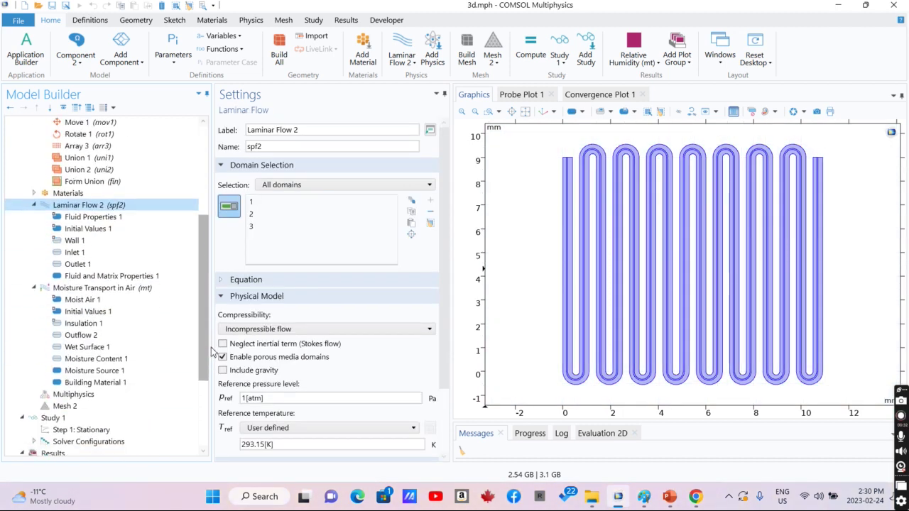
{"action": "left_click", "coordinate": [34, 193]}
{"action": "left_click", "coordinate": [34, 193]}
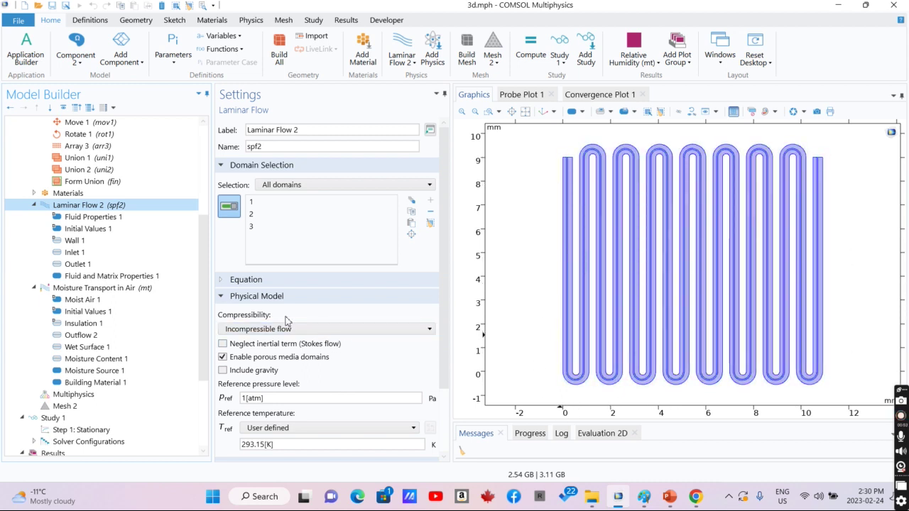
{"action": "left_click", "coordinate": [74, 252]}
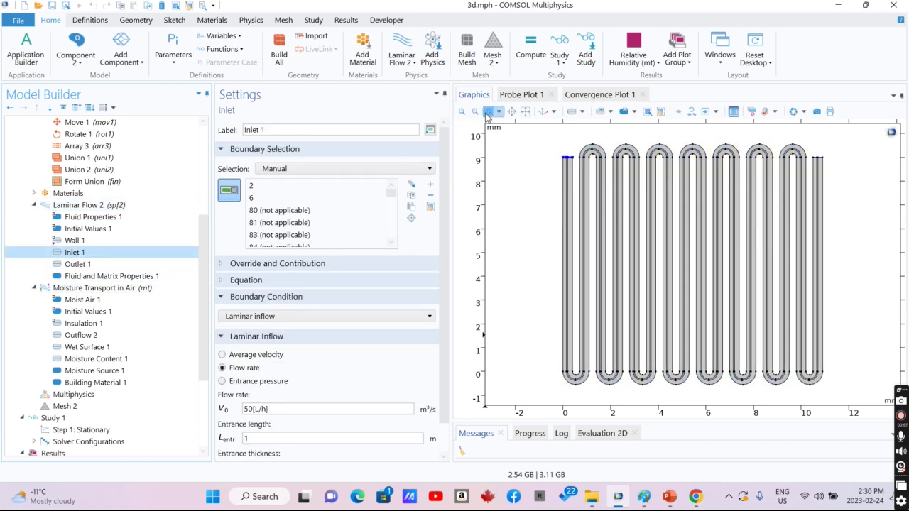
Review the Laminar Flow 2 inlet, zooming on the inlet corner and highlighting the 50[L/h] flow rate.
{"action": "left_click", "coordinate": [100, 206]}
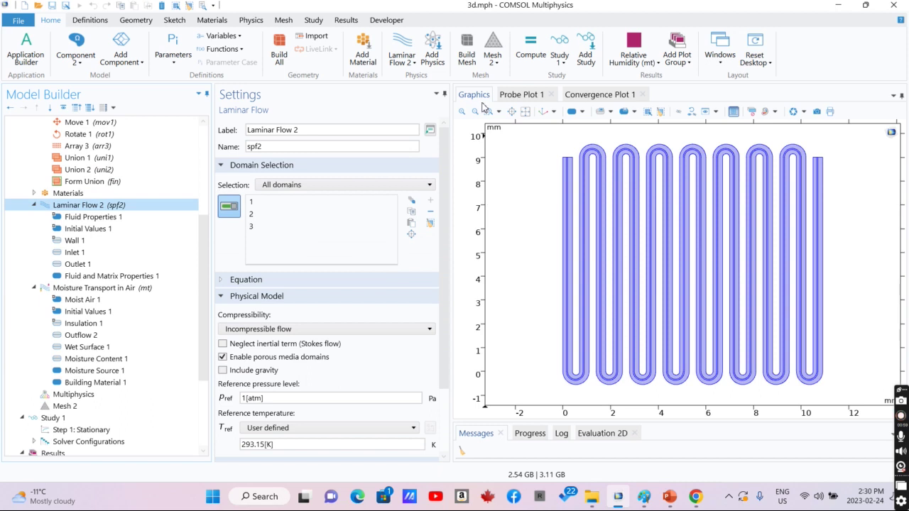
{"action": "left_click_drag", "start_coordinate": [553, 166], "coordinate": [611, 183]}
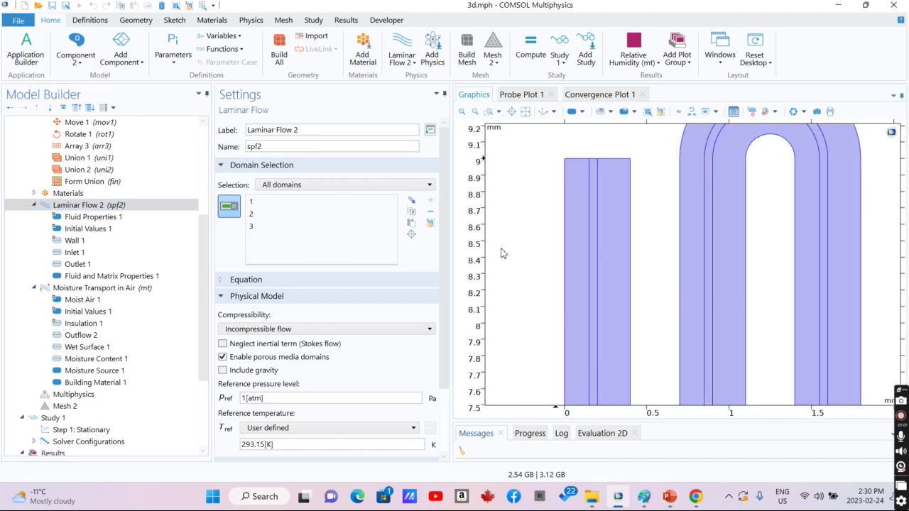
{"action": "left_click", "coordinate": [73, 253]}
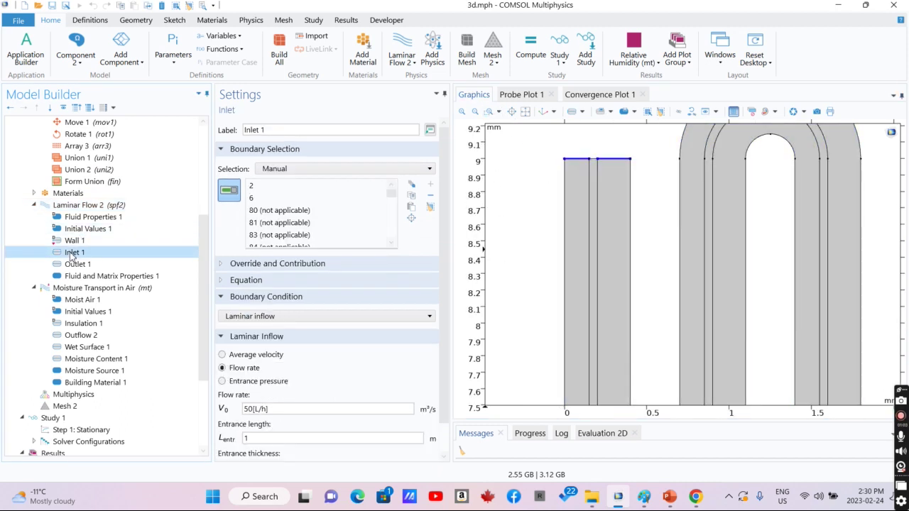
{"action": "left_click", "coordinate": [283, 410]}
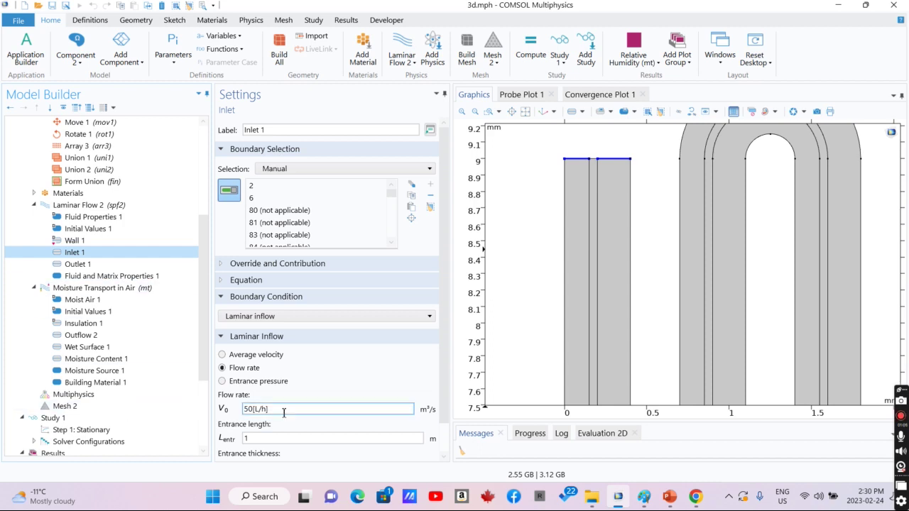
{"action": "left_click_drag", "start_coordinate": [283, 410], "coordinate": [218, 410]}
Inspect the outlet boundary condition and zoom in on the channel's top-right outlet.
{"action": "left_click", "coordinate": [67, 264]}
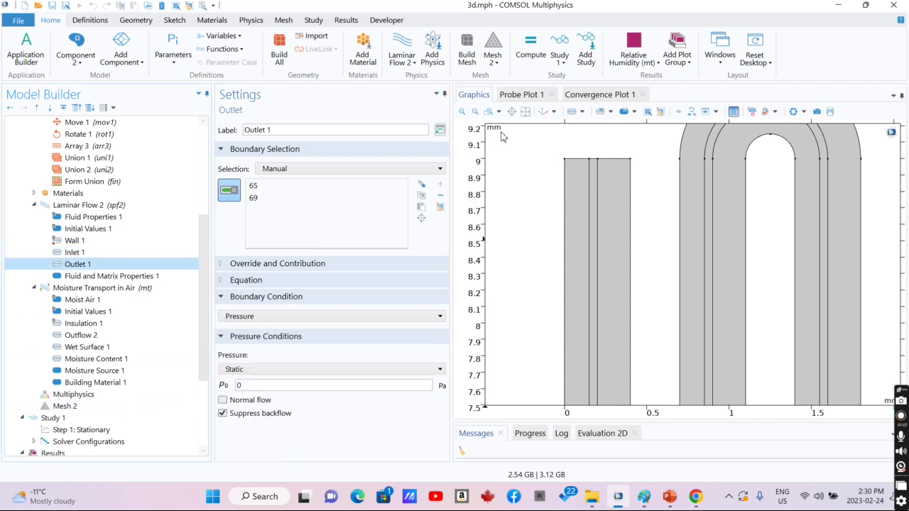
{"action": "left_click", "coordinate": [525, 112]}
{"action": "left_click", "coordinate": [491, 114]}
{"action": "left_click_drag", "start_coordinate": [838, 142], "coordinate": [817, 174]}
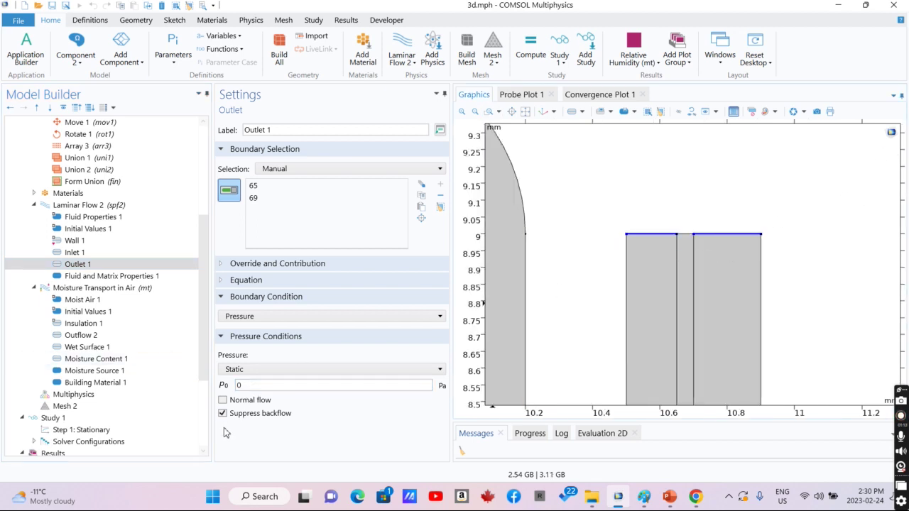
Check porosity 0.5 and permeability 1e-9[m^2], then show the zero velocity and pressure initial values.
{"action": "left_click", "coordinate": [103, 276]}
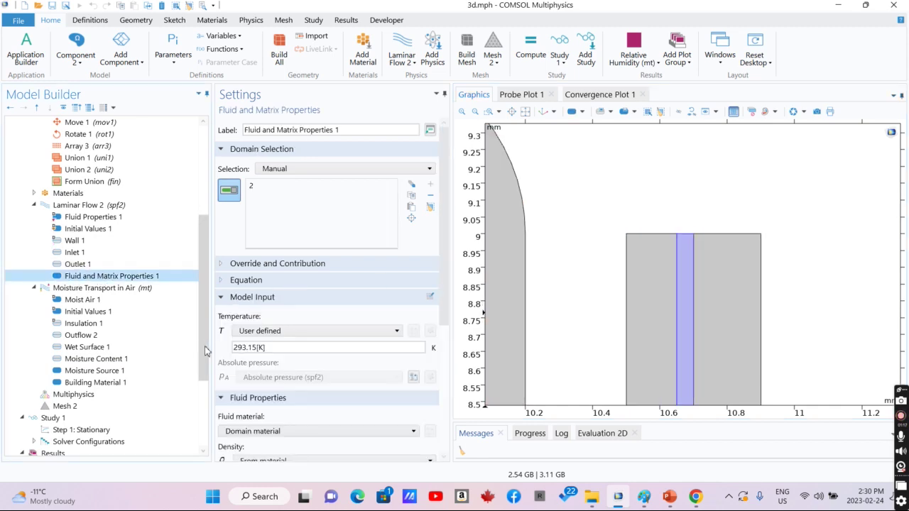
{"action": "scroll", "coordinate": [436, 290], "scroll_direction": "down", "scroll_amount": 5}
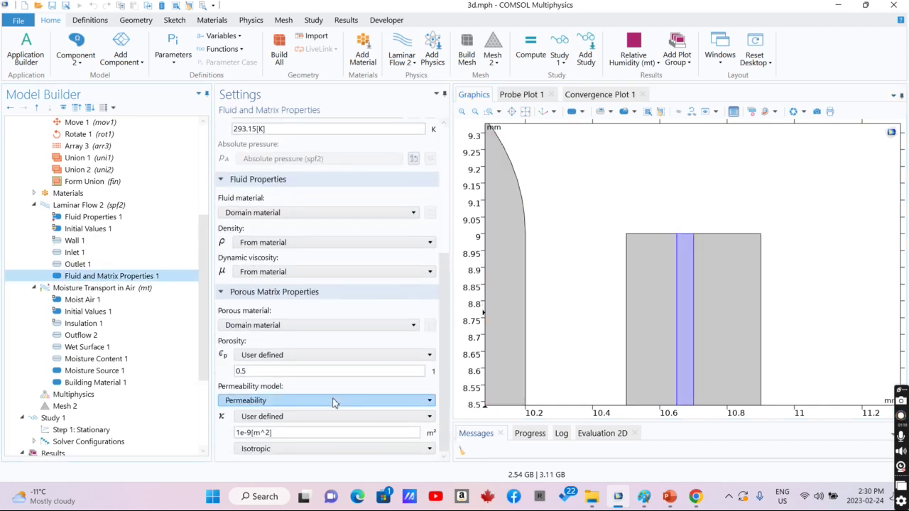
{"action": "left_click_drag", "start_coordinate": [250, 370], "coordinate": [217, 376]}
{"action": "left_click_drag", "start_coordinate": [291, 431], "coordinate": [229, 441]}
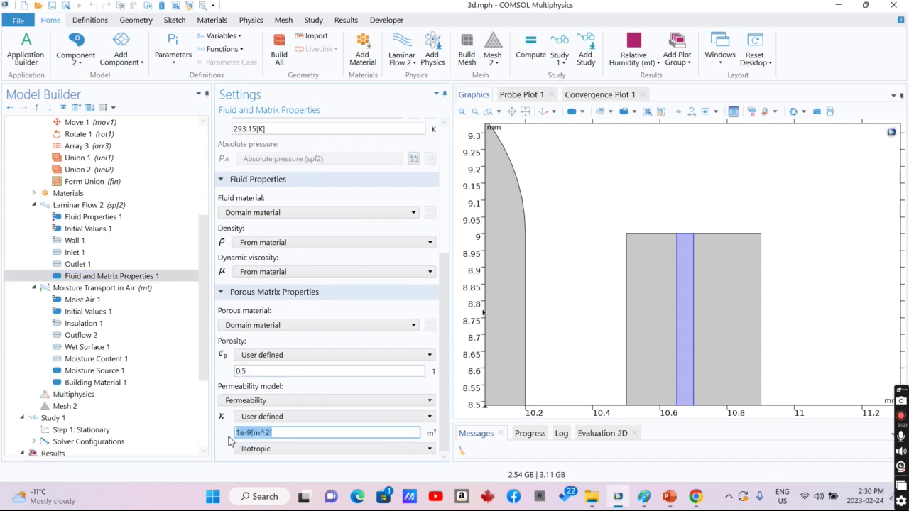
{"action": "left_click", "coordinate": [70, 231]}
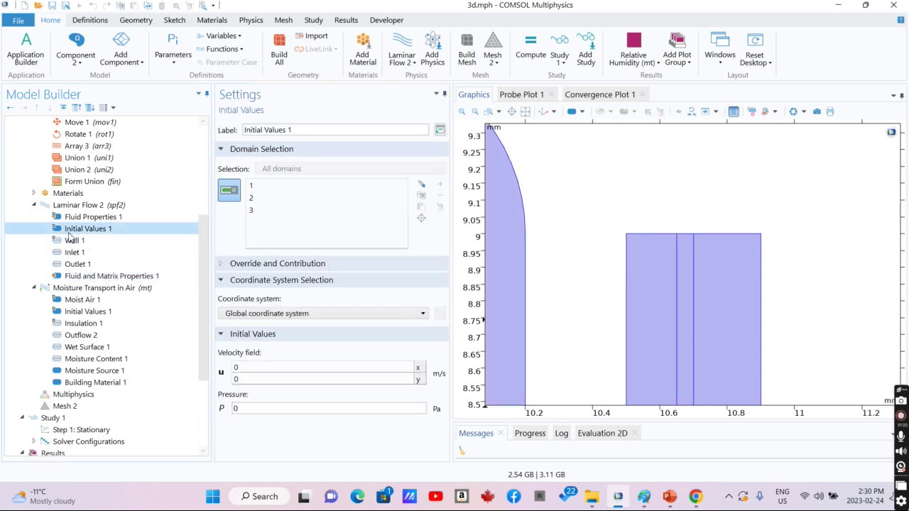
Inspect the Fluid Properties 1 settings and expand the Materials node.
{"action": "left_click", "coordinate": [74, 217]}
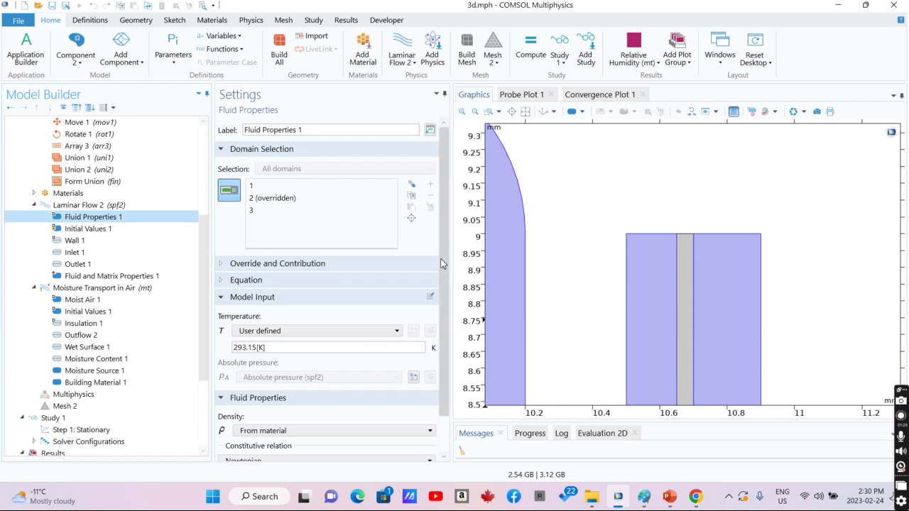
{"action": "scroll", "coordinate": [441, 264], "scroll_direction": "down", "scroll_amount": 1}
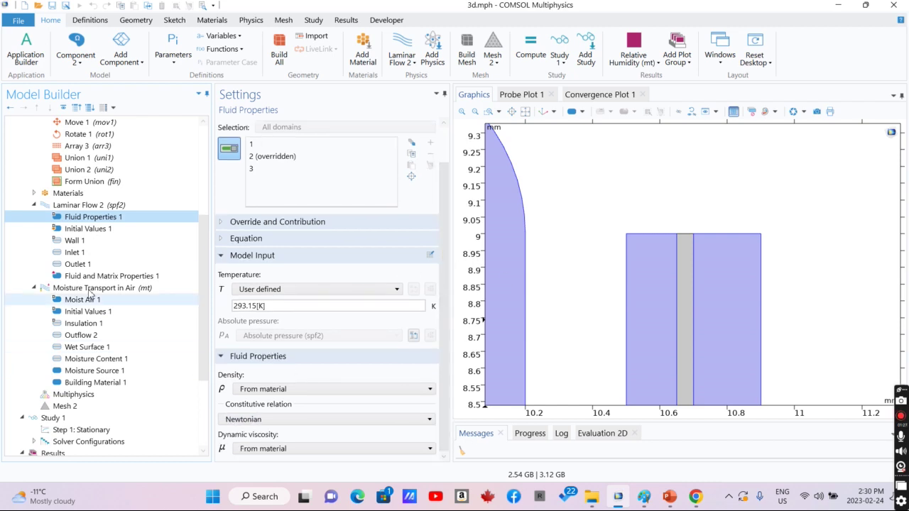
{"action": "left_click", "coordinate": [34, 194]}
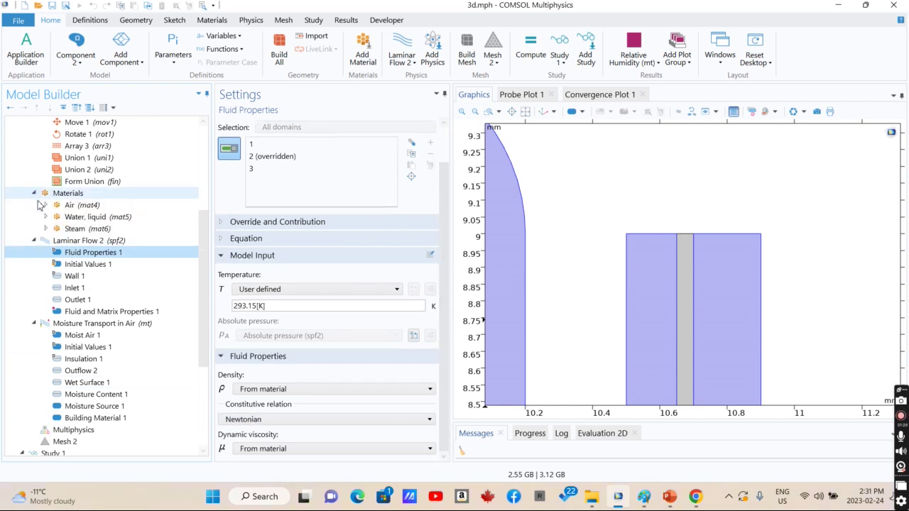
Review the Air, Water, liquid and Steam materials, then the Moisture Transport in Air settings.
{"action": "left_click", "coordinate": [71, 205]}
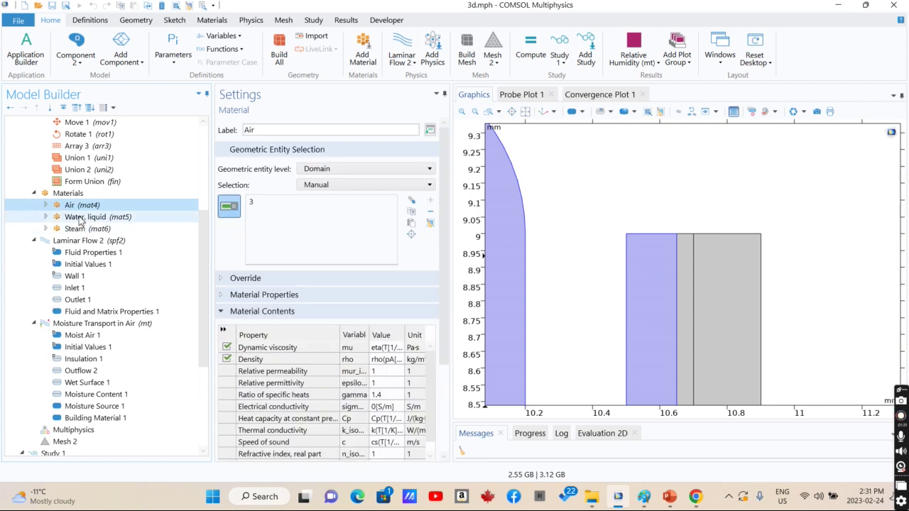
{"action": "left_click", "coordinate": [82, 216]}
{"action": "left_click", "coordinate": [77, 229]}
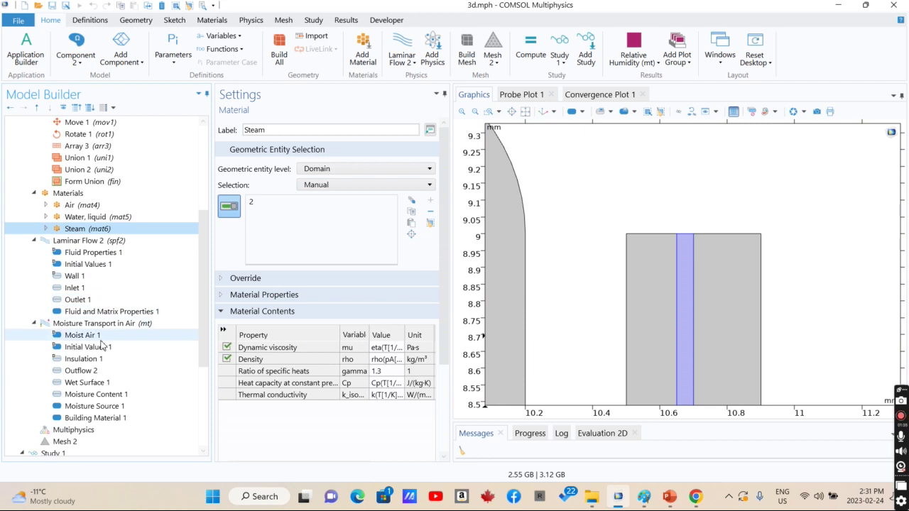
{"action": "left_click", "coordinate": [63, 327]}
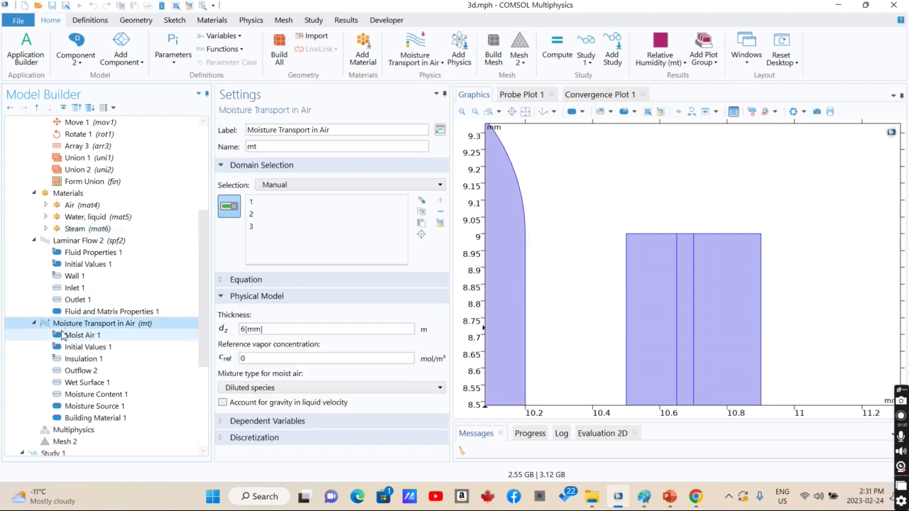
Browse the Wet Surface, Insulation and Outflow subnodes of Moisture Transport in Air.
{"action": "scroll", "coordinate": [179, 357], "scroll_direction": "down", "scroll_amount": 4}
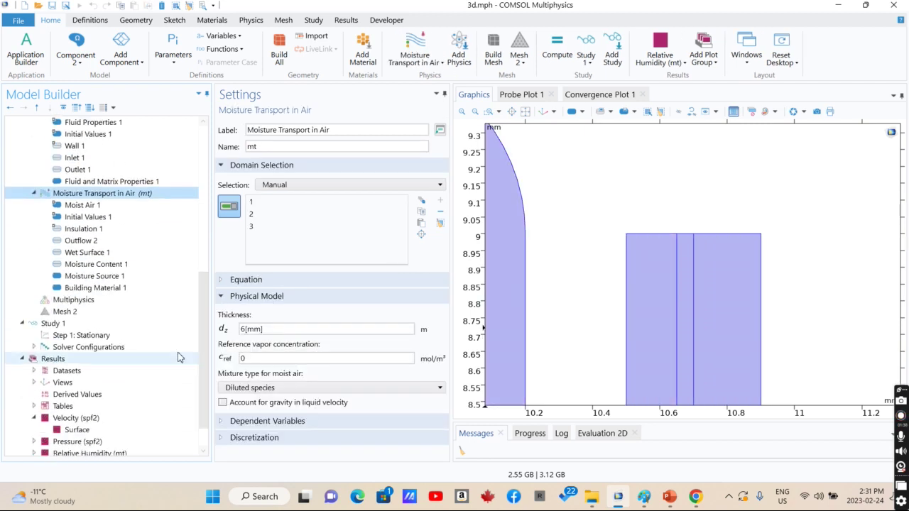
{"action": "left_click", "coordinate": [78, 254]}
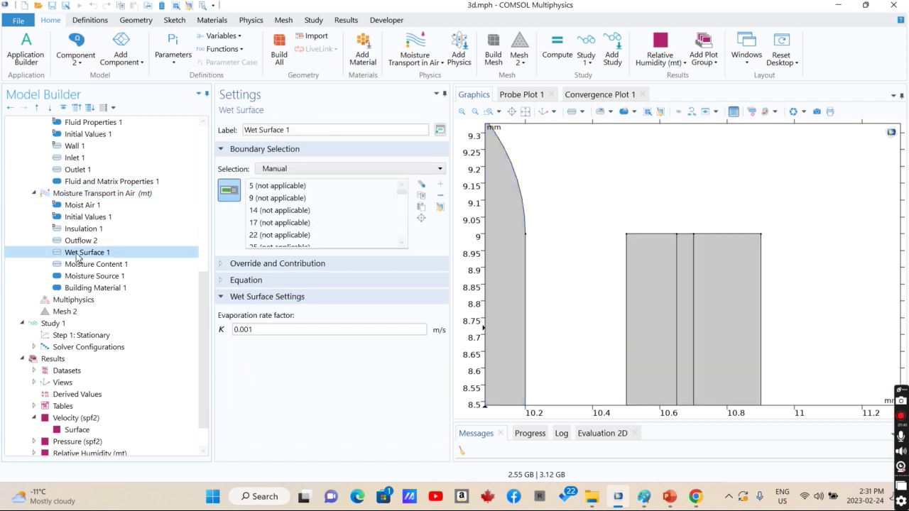
{"action": "left_click", "coordinate": [80, 229]}
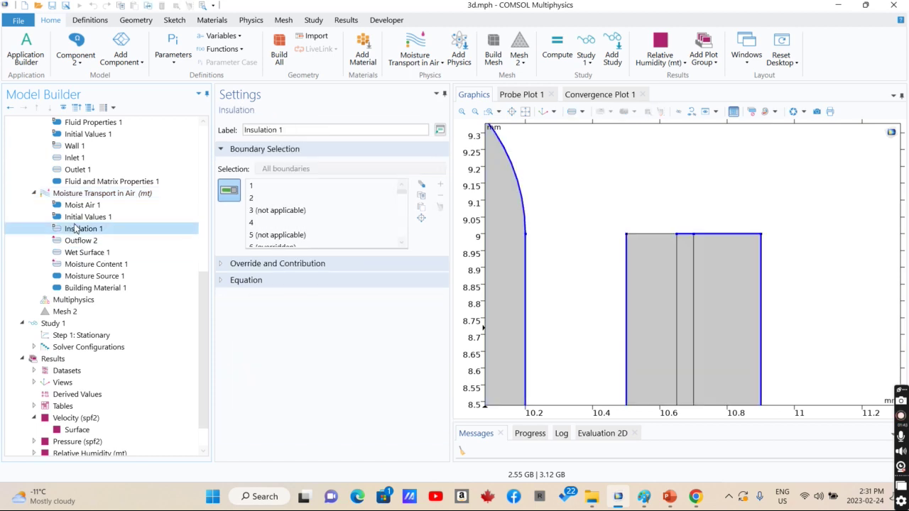
{"action": "left_click", "coordinate": [77, 240]}
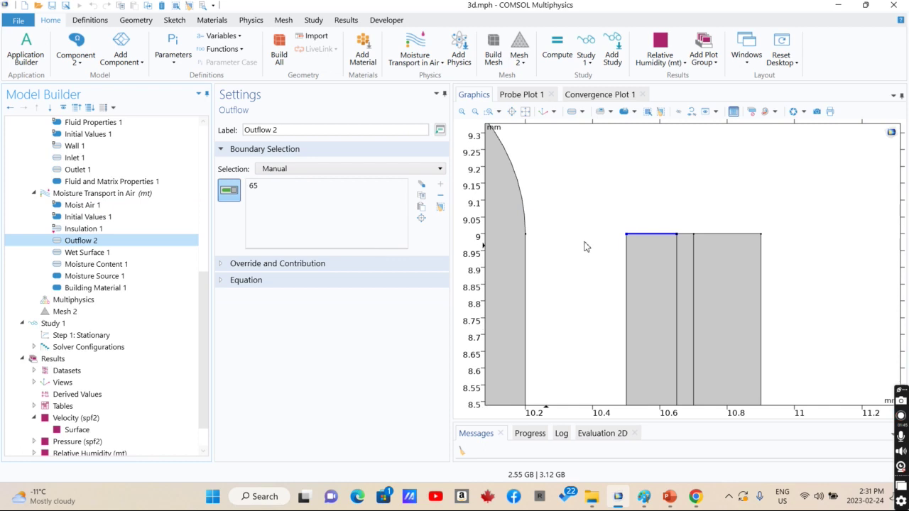
{"action": "left_click", "coordinate": [74, 194]}
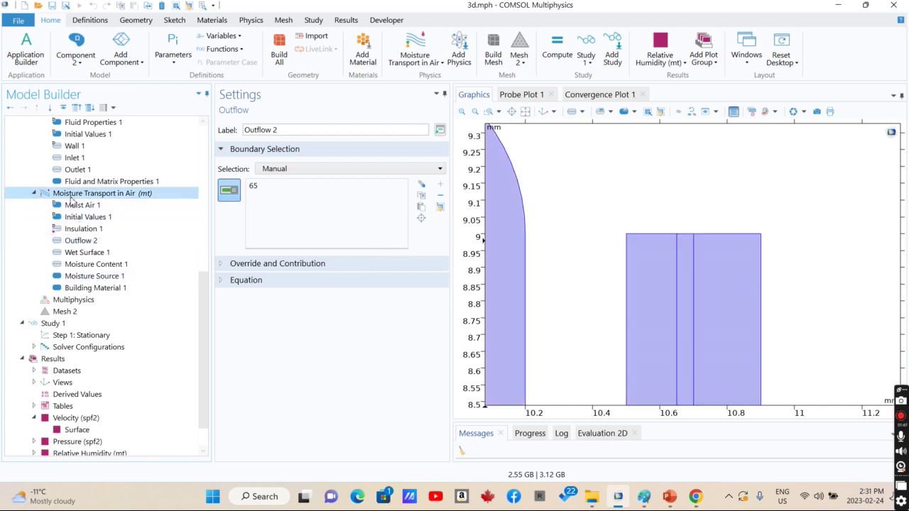
Recheck initial relative humidity 0 and Wet Surface 1 evaporation factor 0.001 m/s, fitting the whole geometry.
{"action": "left_click", "coordinate": [71, 252]}
{"action": "left_click", "coordinate": [70, 243]}
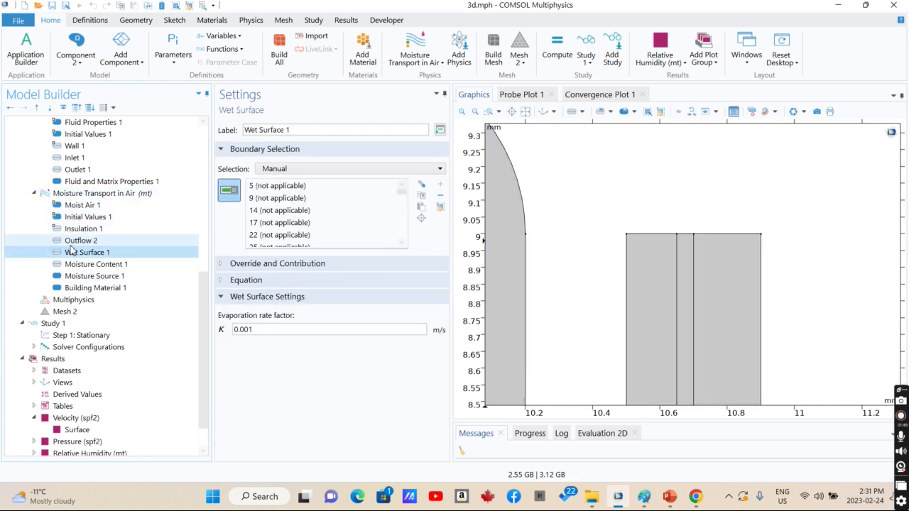
{"action": "left_click", "coordinate": [70, 230]}
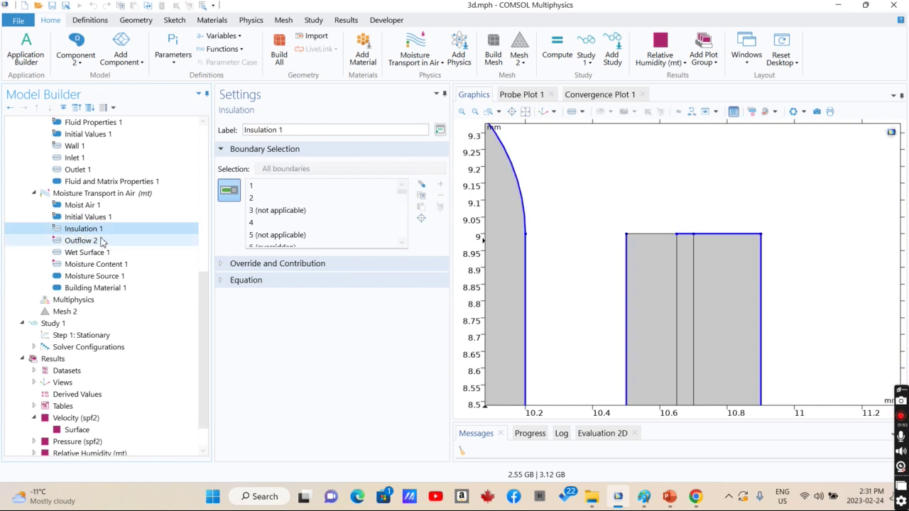
{"action": "left_click", "coordinate": [77, 217]}
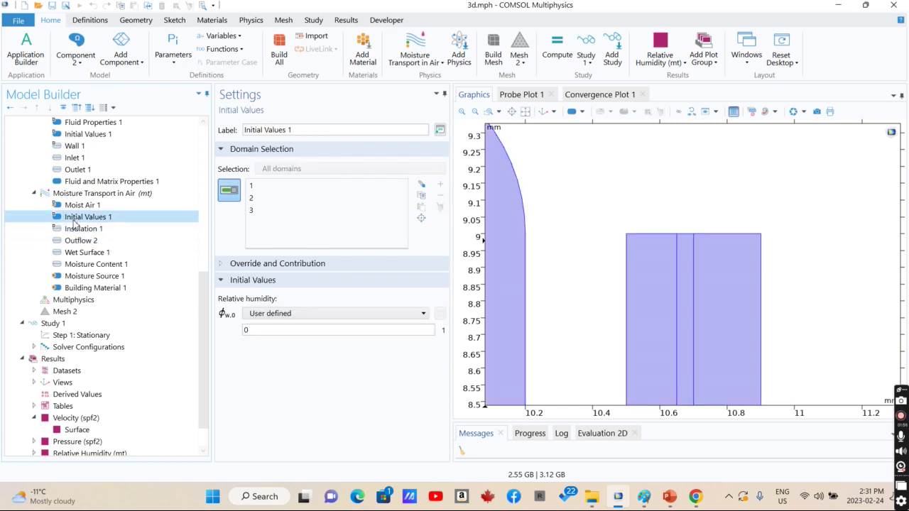
{"action": "left_click", "coordinate": [76, 253]}
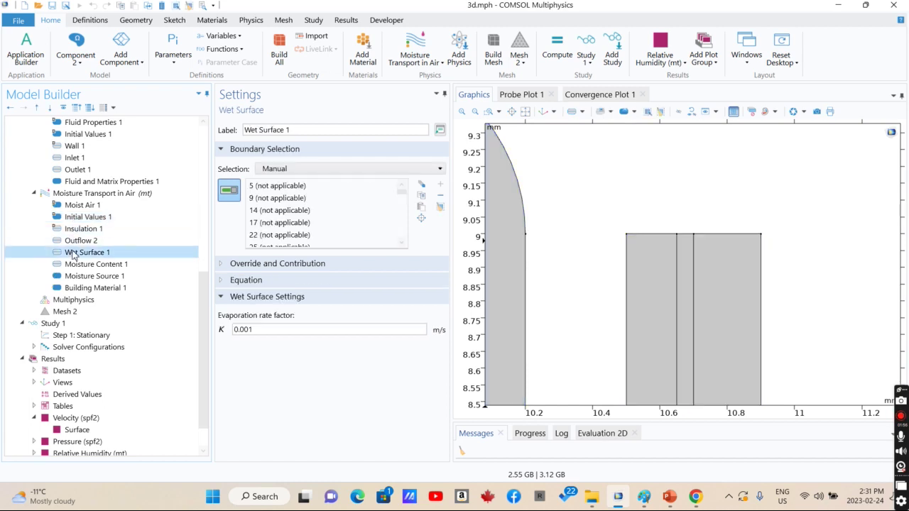
{"action": "left_click", "coordinate": [525, 112]}
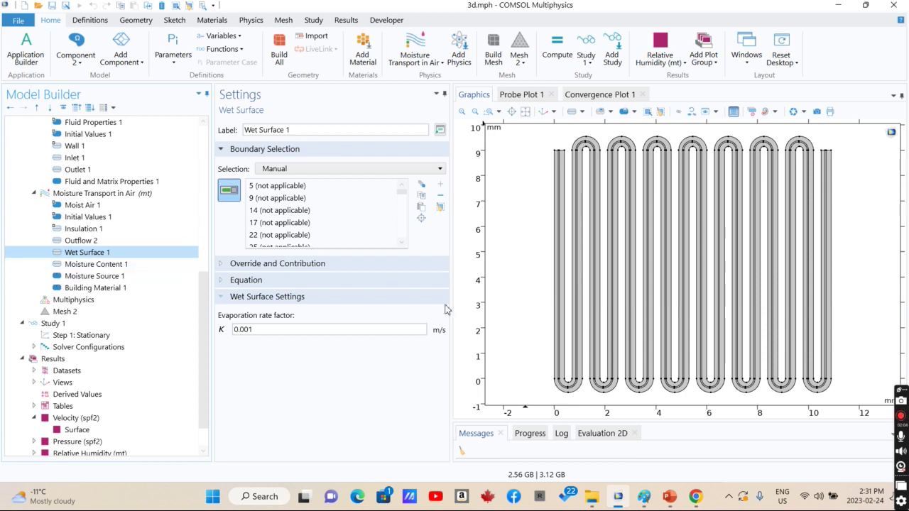
Inspect the Moisture Content inlet (temperature mt.T, relative humidity 0) and the 0.00145 moisture source.
{"action": "left_click", "coordinate": [71, 264]}
{"action": "left_click", "coordinate": [258, 377]}
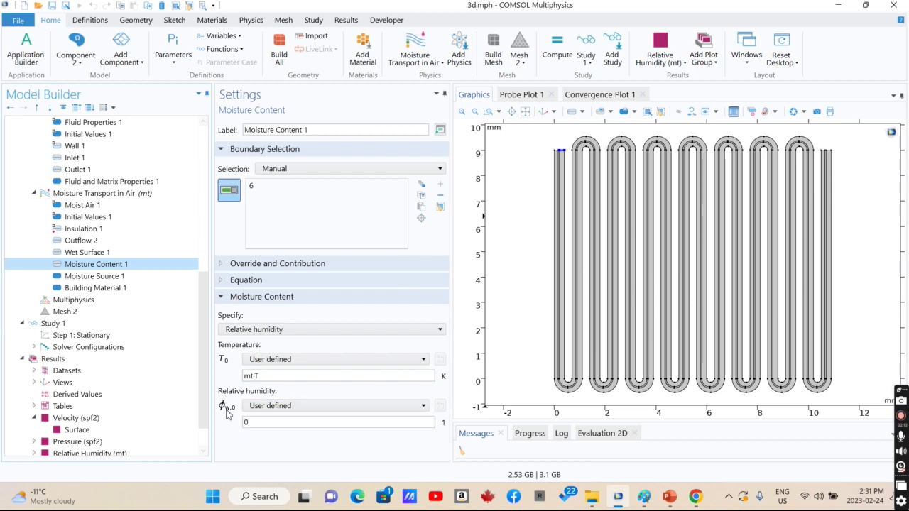
{"action": "left_click", "coordinate": [255, 423]}
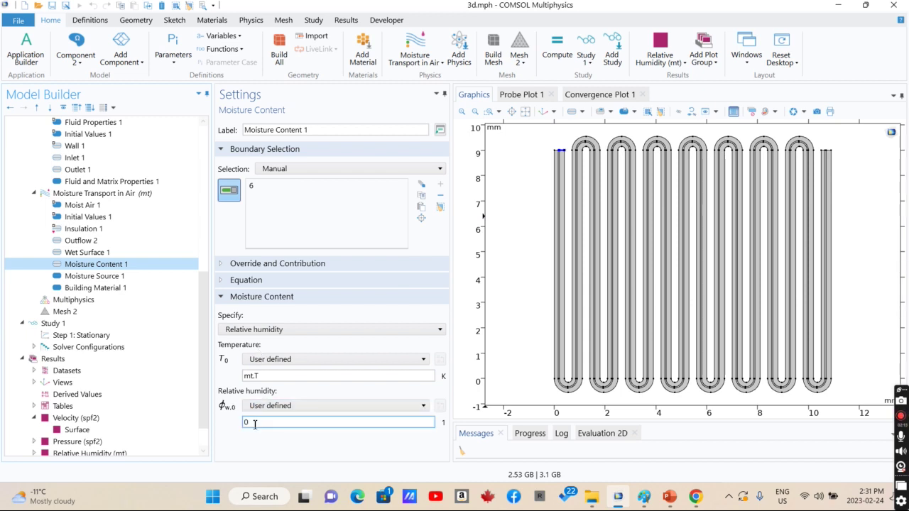
{"action": "left_click", "coordinate": [81, 278]}
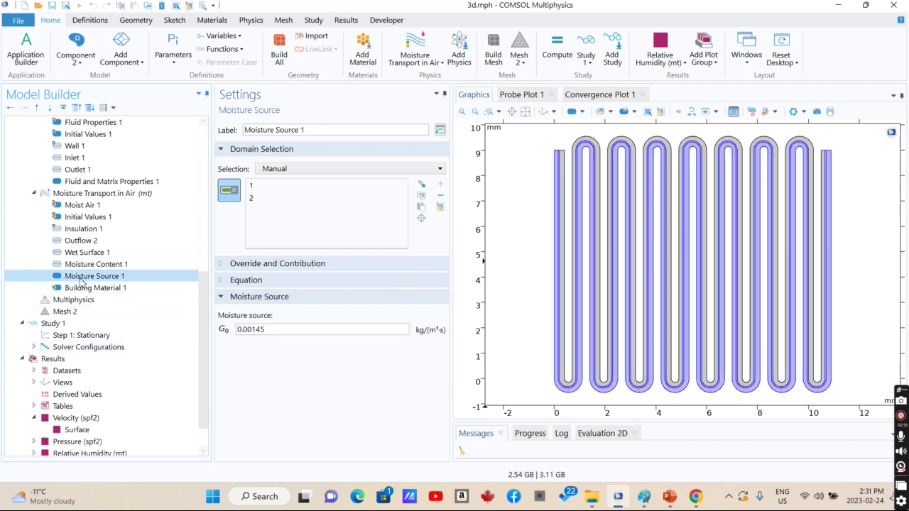
{"action": "left_click", "coordinate": [231, 328]}
{"action": "double_click", "coordinate": [231, 329]}
{"action": "left_click", "coordinate": [237, 366]}
Compare the Building Material moisture properties with the 0.00145 moisture source settings.
{"action": "left_click", "coordinate": [108, 289]}
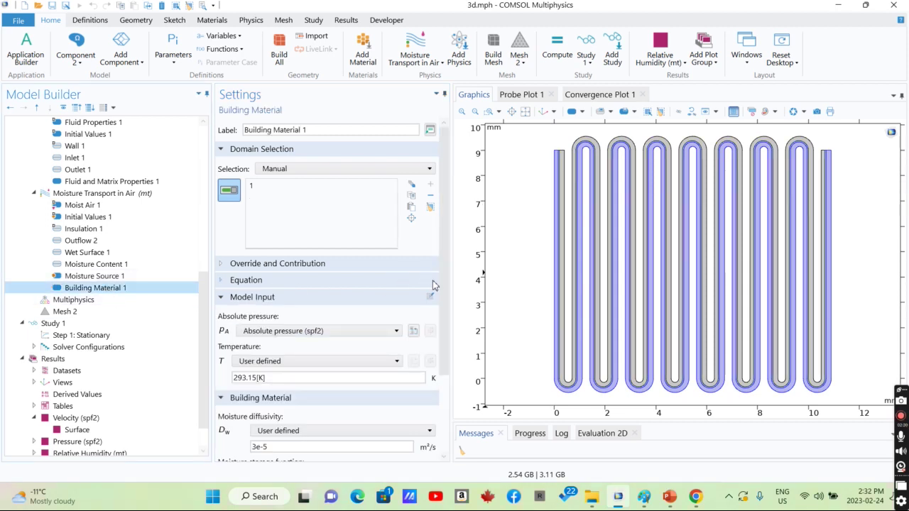
{"action": "scroll", "coordinate": [433, 284], "scroll_direction": "down", "scroll_amount": 3}
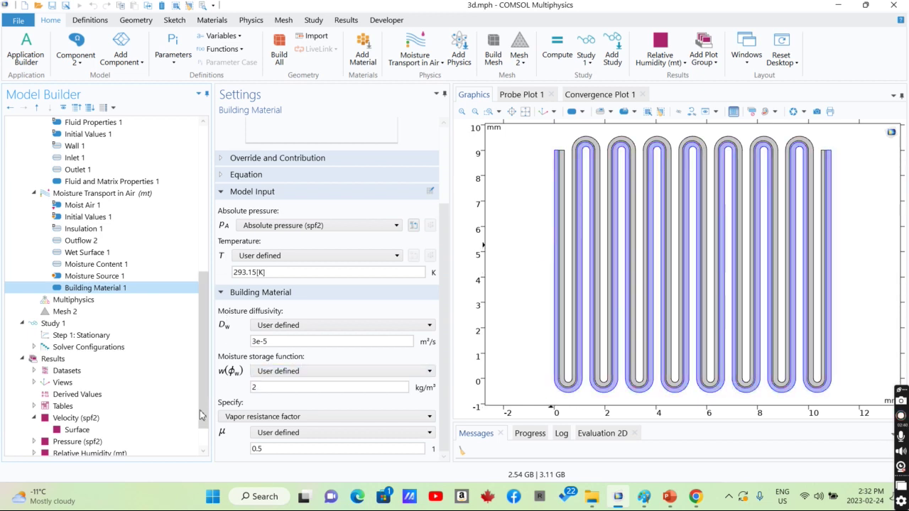
{"action": "left_click", "coordinate": [98, 277]}
{"action": "left_click", "coordinate": [95, 288]}
{"action": "left_click", "coordinate": [95, 276]}
{"action": "left_click", "coordinate": [270, 328]}
{"action": "double_click", "coordinate": [271, 328]}
{"action": "left_click", "coordinate": [240, 420]}
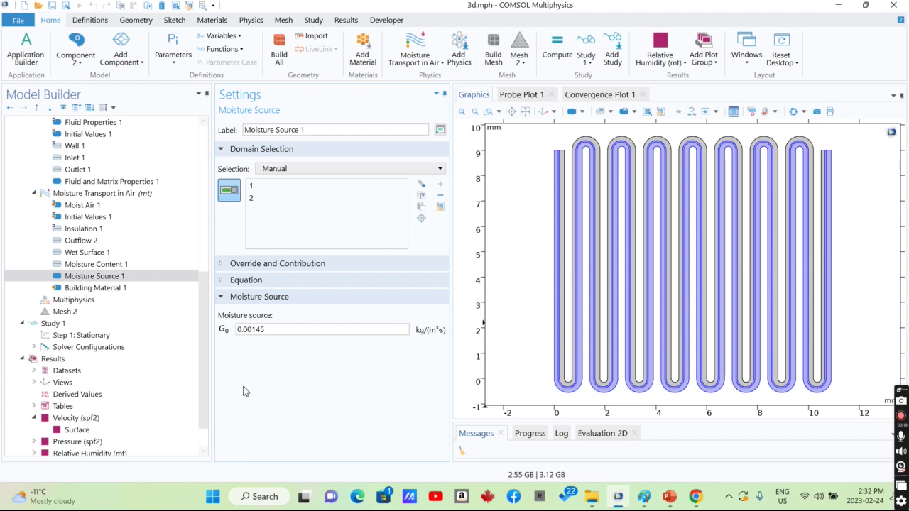
Check the Study 1 Stationary step and display the Velocity (spf2) magnitude plot.
{"action": "left_click", "coordinate": [52, 323]}
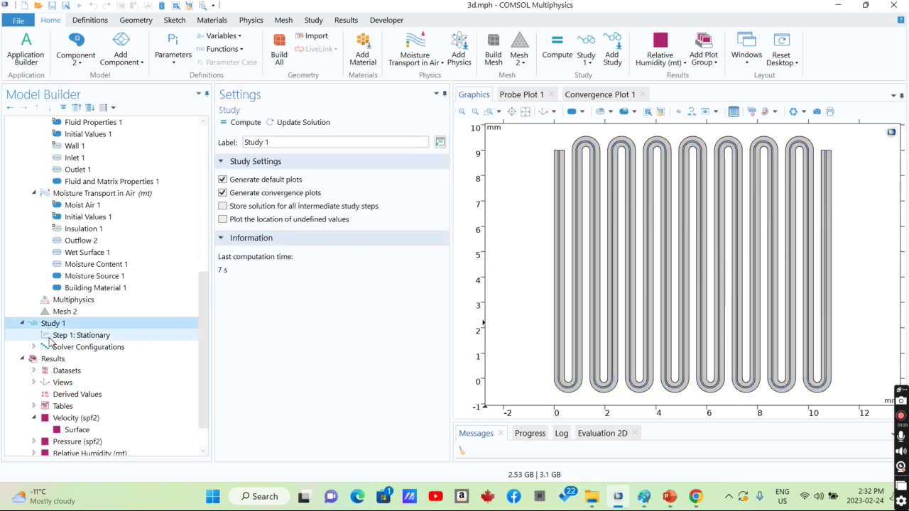
{"action": "left_click", "coordinate": [52, 338]}
{"action": "scroll", "coordinate": [199, 340], "scroll_direction": "down", "scroll_amount": 1}
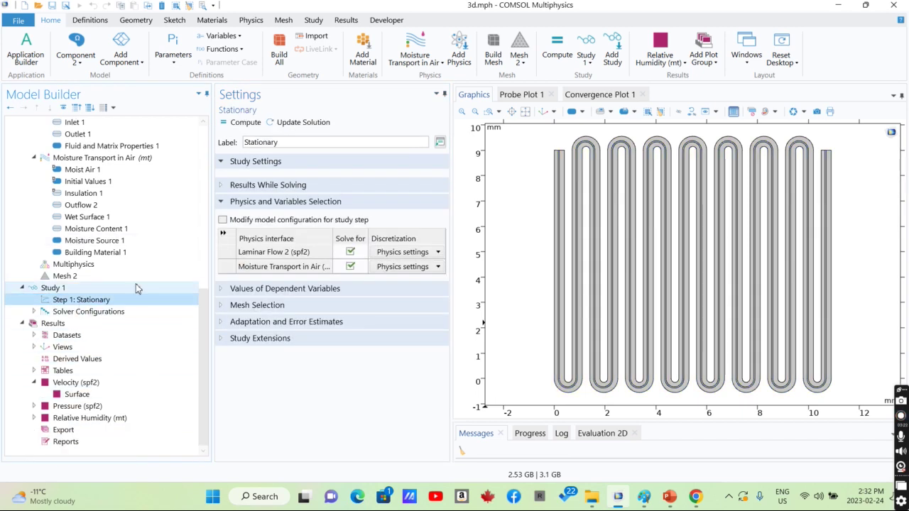
{"action": "left_click", "coordinate": [81, 386]}
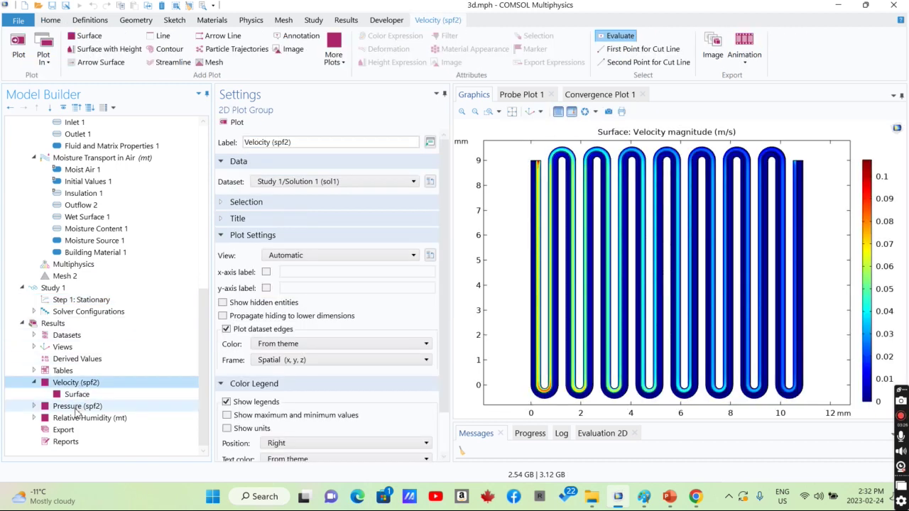
Display the Pressure (spf2) contour plot, then the Relative Humidity (mt) surface plot.
{"action": "left_click", "coordinate": [78, 407]}
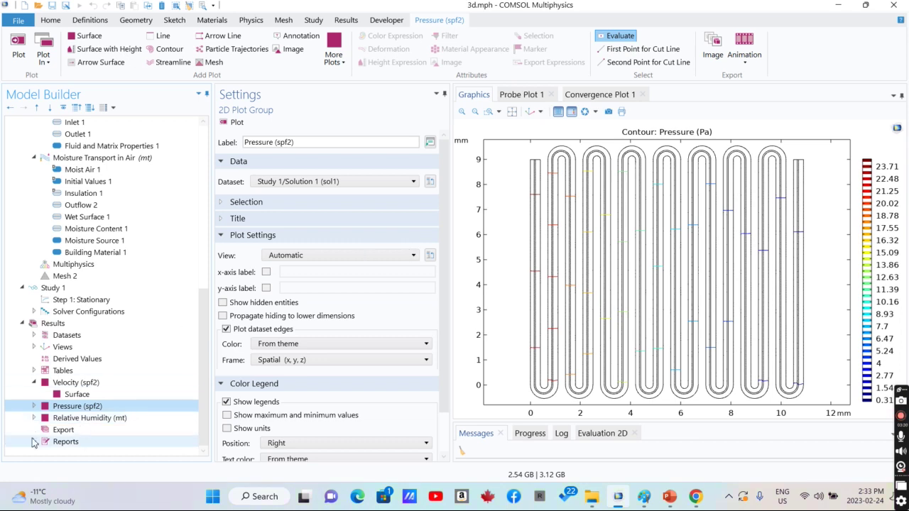
{"action": "left_click", "coordinate": [80, 418]}
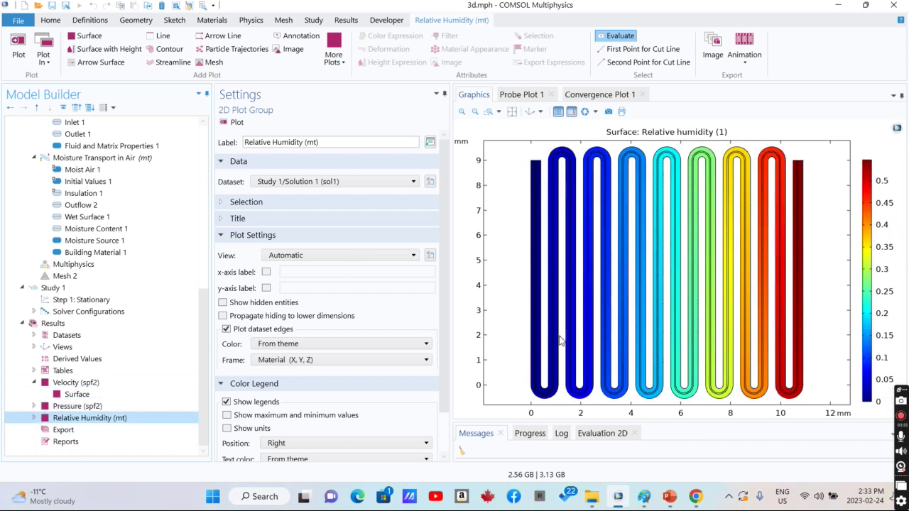